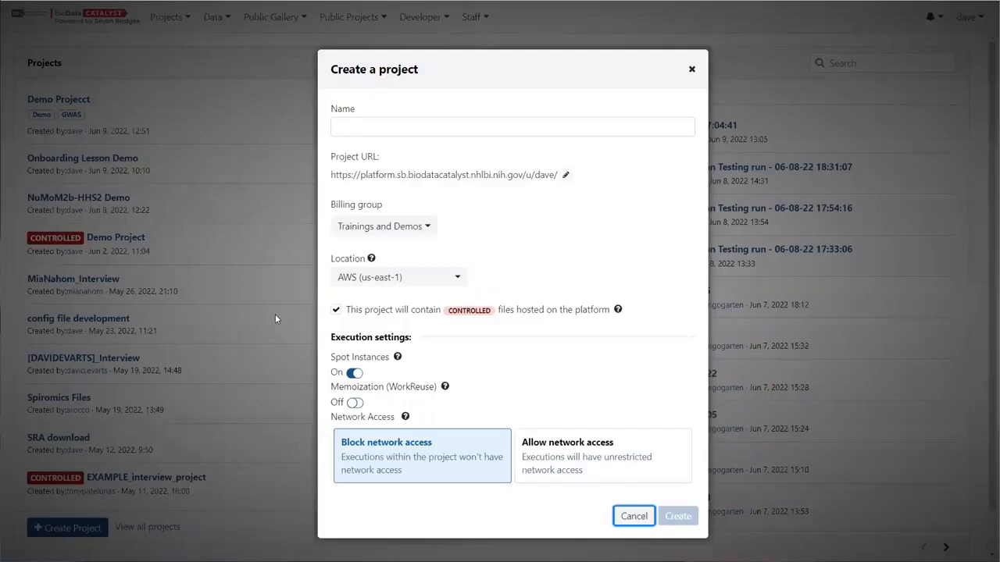
# Name the new project Demo Project.
pyautogui.click(378, 126)
pyautogui.click(449, 105)
pyautogui.click(383, 129)
pyautogui.click(389, 100)
pyautogui.click(347, 123)
pyautogui.click(369, 124)
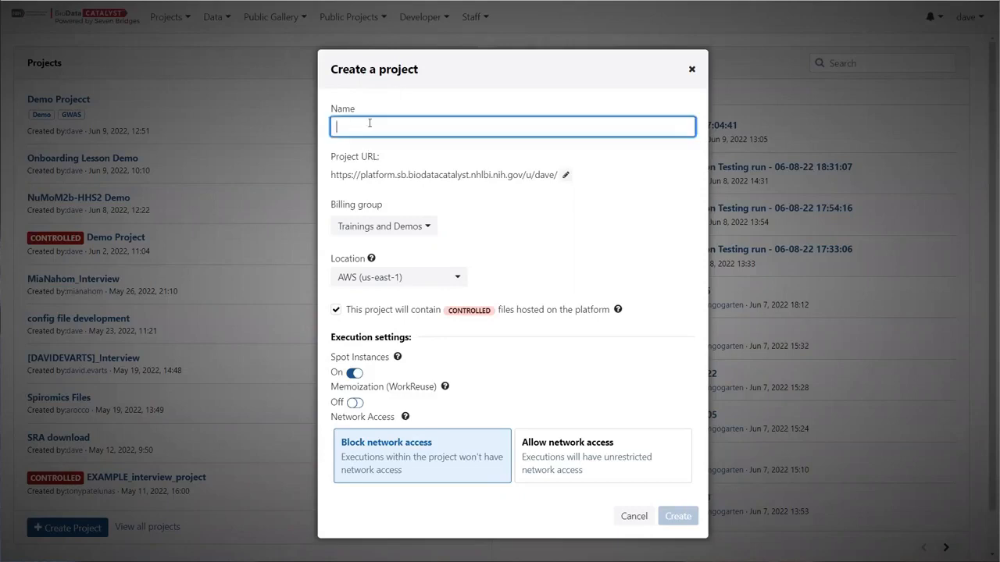
pyautogui.write('Demo Project')
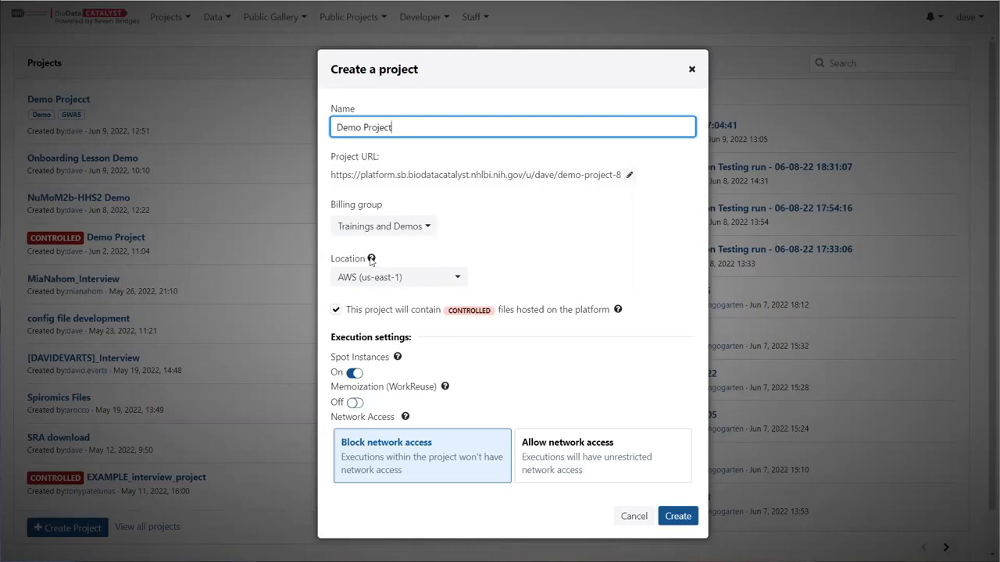
# Create the project with location AWS (us-east-1), billing group Trainings and Demos, and the controlled files option checked.
pyautogui.click(371, 260)
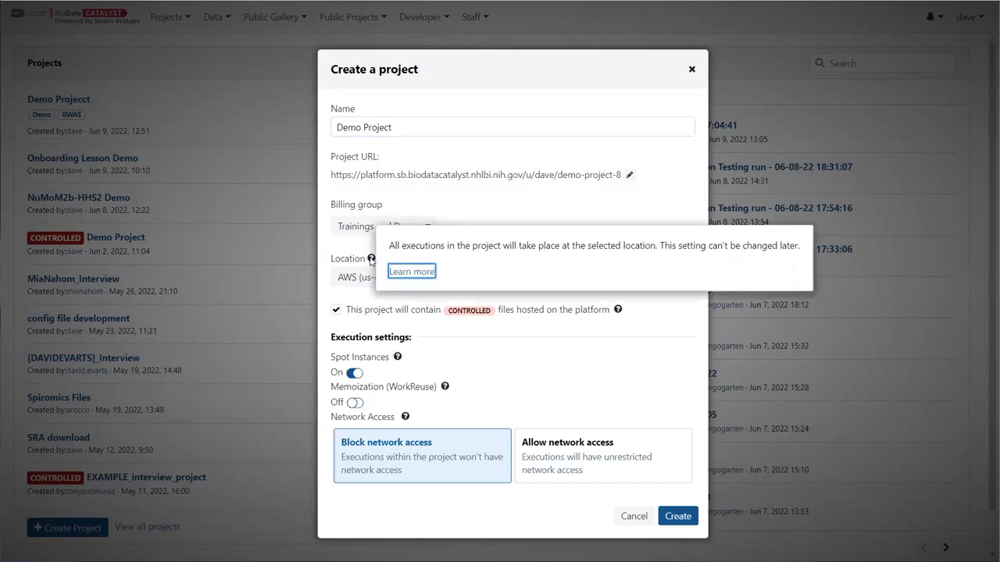
pyautogui.click(356, 283)
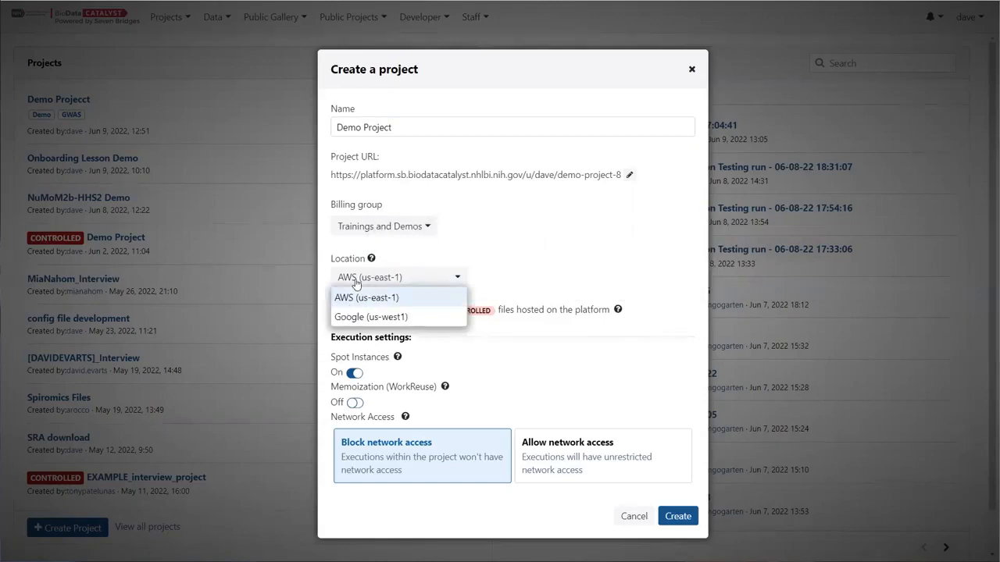
pyautogui.click(464, 248)
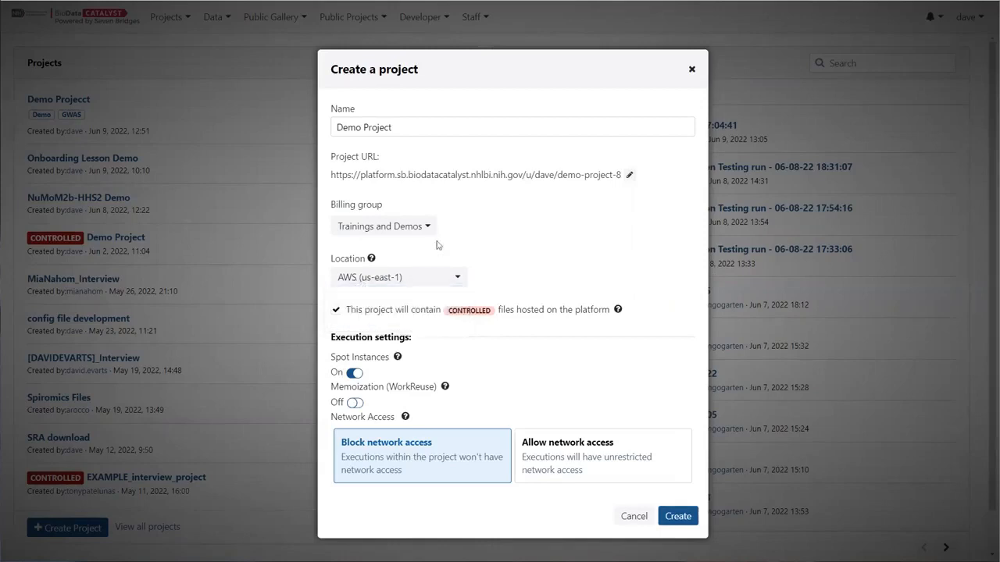
pyautogui.click(397, 279)
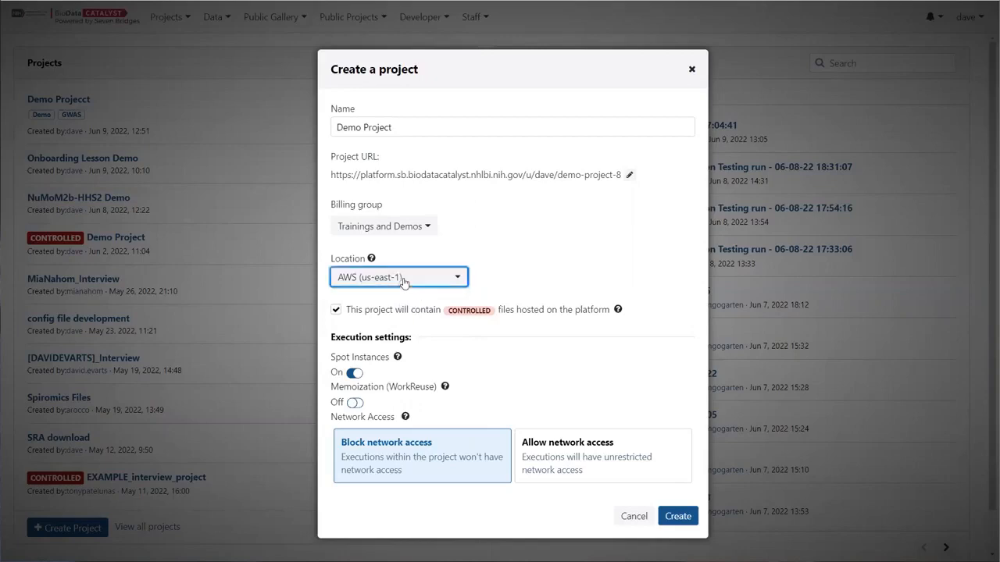
pyautogui.click(428, 254)
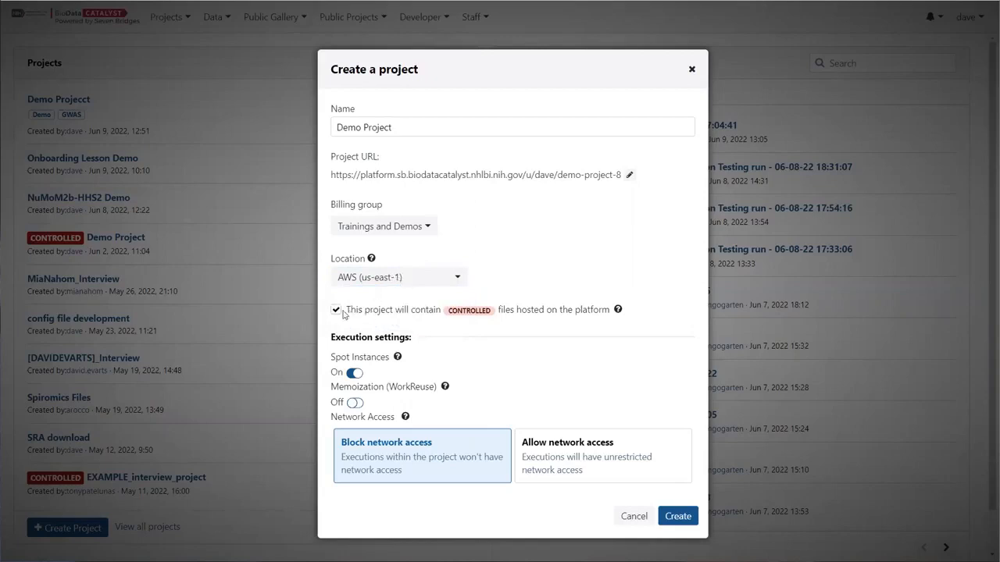
pyautogui.moveTo(352, 314); pyautogui.dragTo(380, 315)
pyautogui.click(382, 319)
pyautogui.click(685, 526)
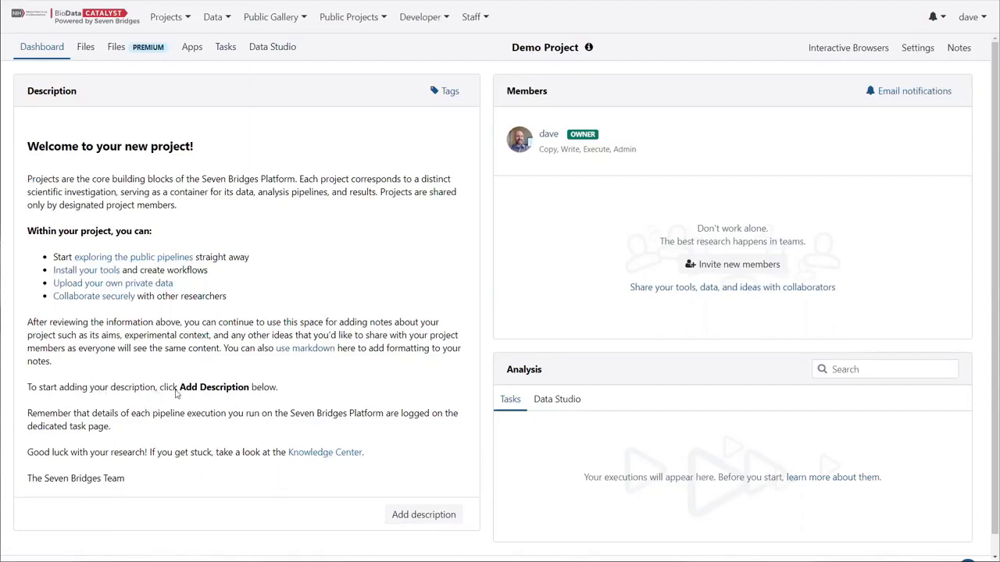
# Add the project description as a markdown heading "## Demo Onboarding Project" and save it.
pyautogui.click(434, 519)
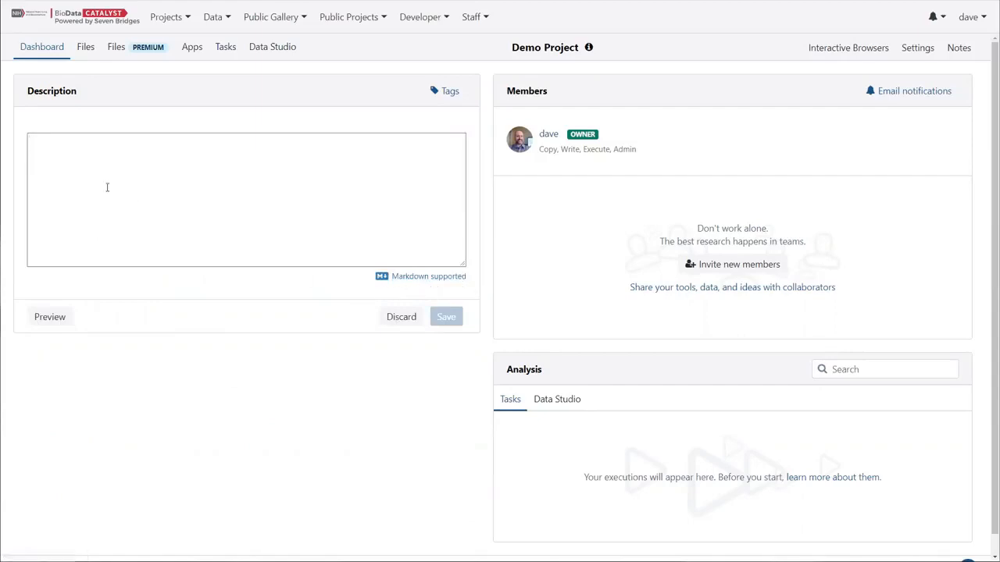
pyautogui.write('## Demo Onbo')
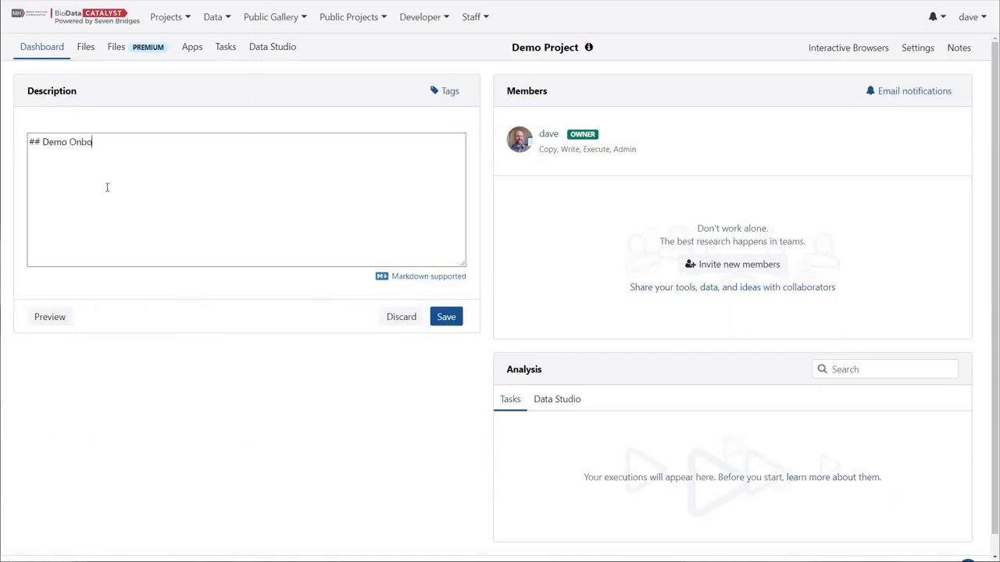
pyautogui.write('arding Project')
pyautogui.click(456, 324)
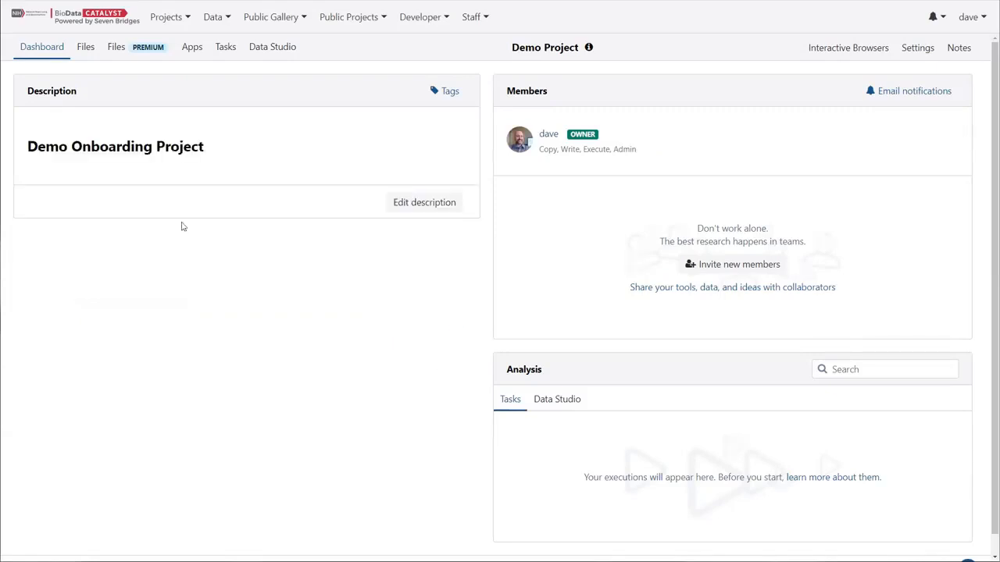
# Tag the project with GWAS and the existing Demo Project tag and apply them.
pyautogui.click(451, 92)
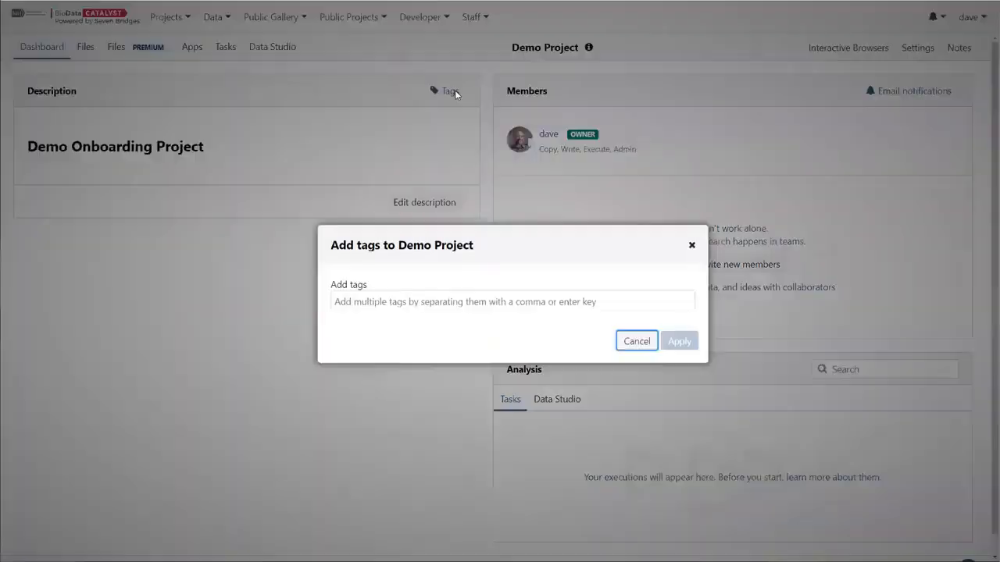
pyautogui.click(422, 304)
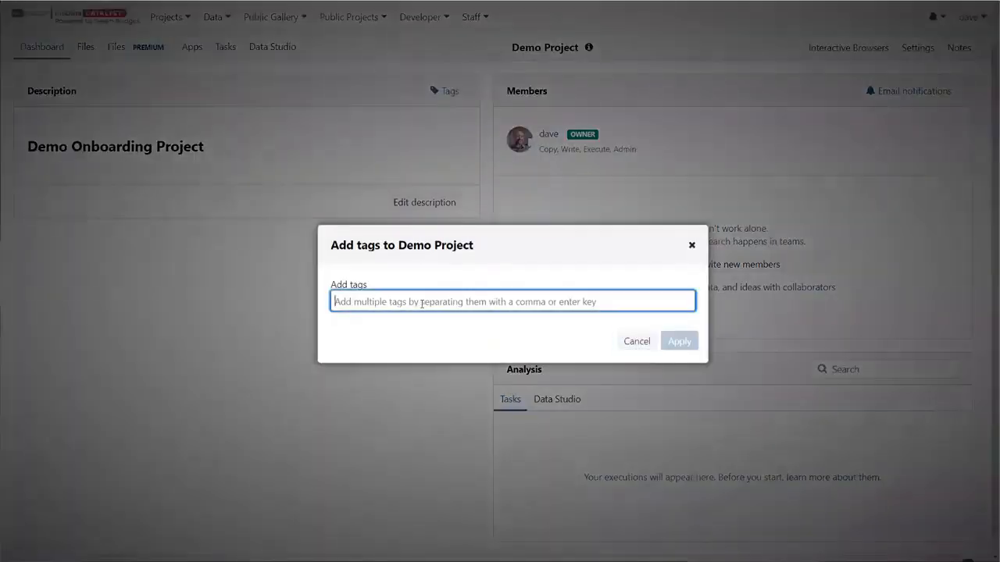
pyautogui.write('GWAS')
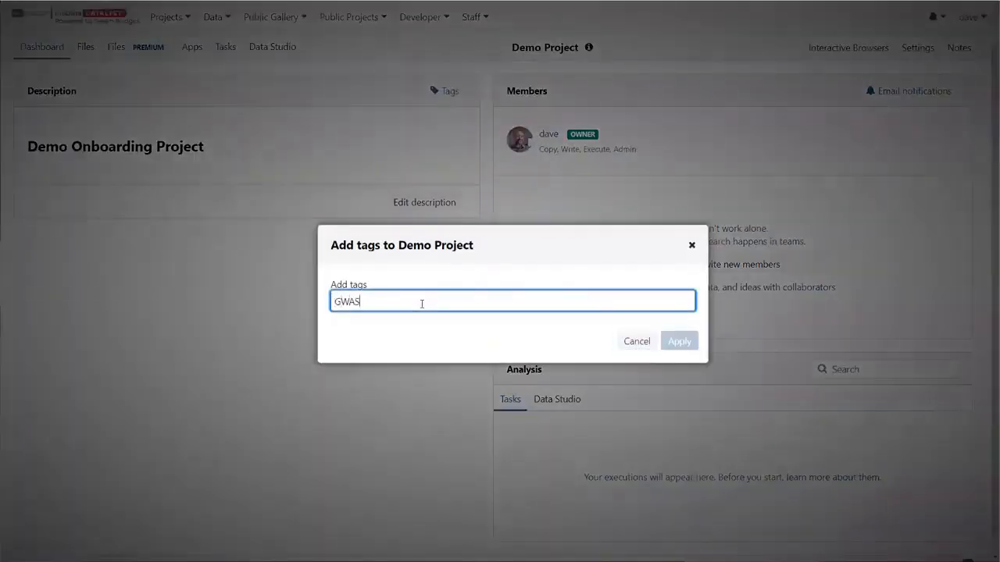
pyautogui.click(364, 322)
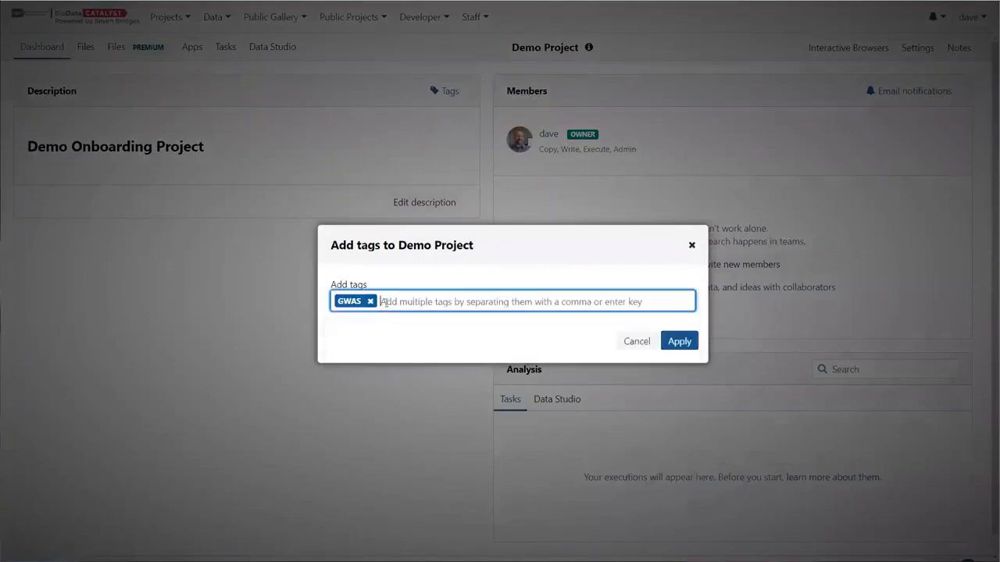
pyautogui.write('DEMO')
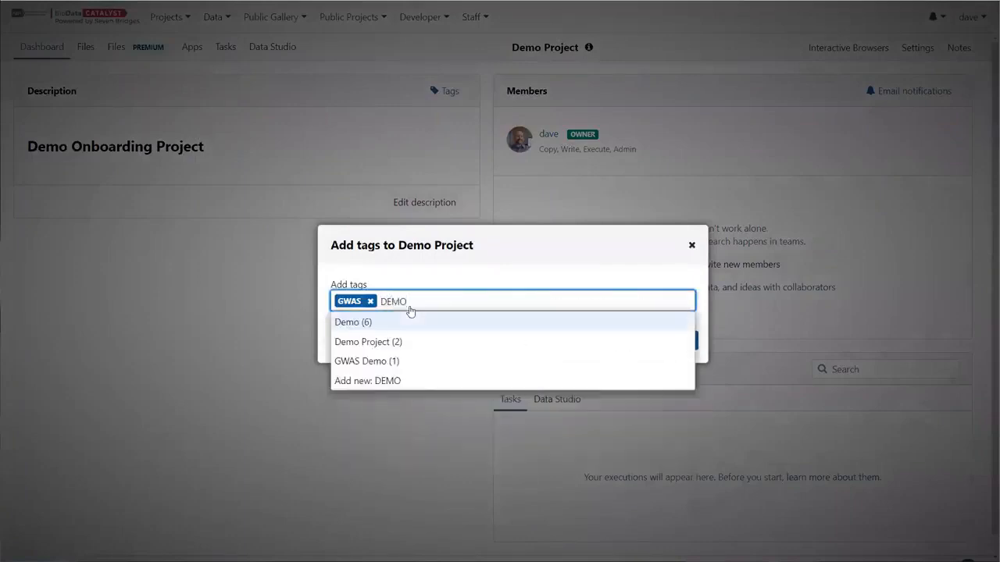
pyautogui.click(363, 342)
pyautogui.click(668, 341)
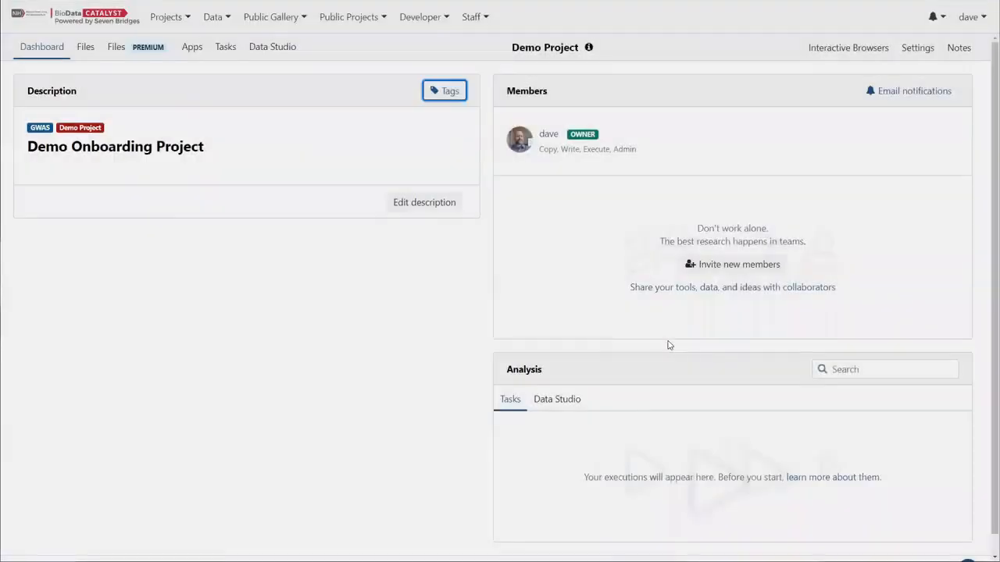
pyautogui.click(169, 17)
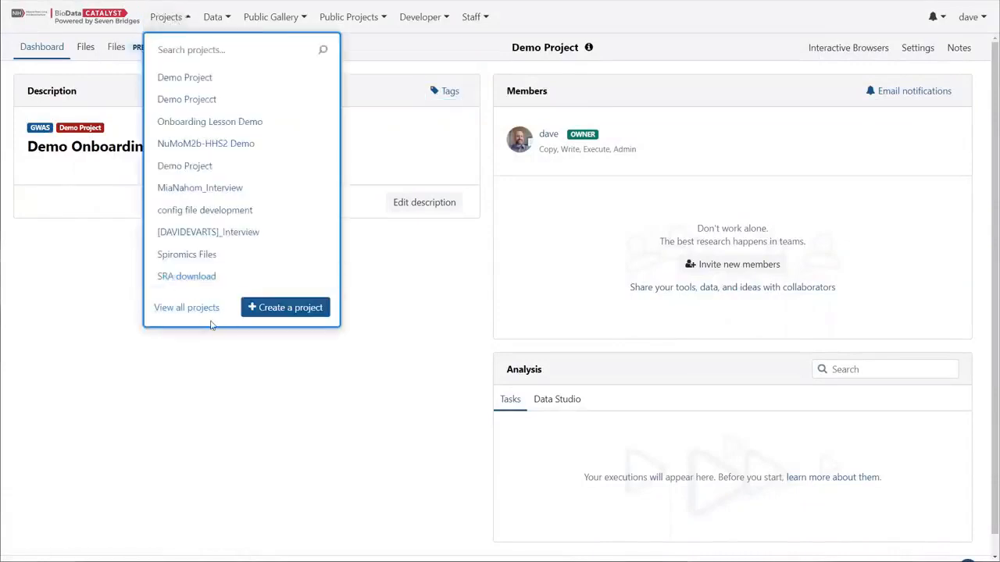
pyautogui.click(227, 396)
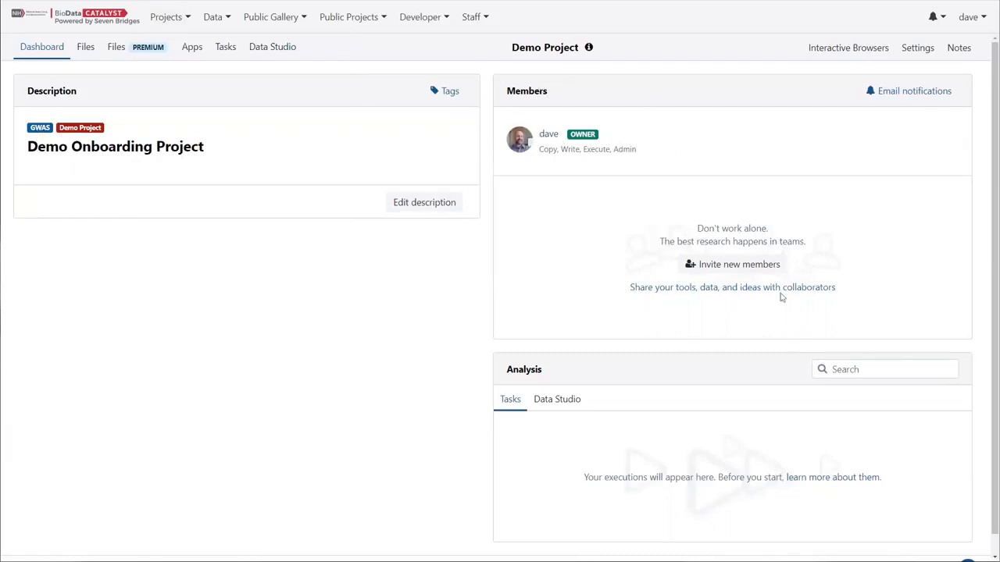
# Open member management and select a collaborator's username as a new member to invite.
pyautogui.click(738, 265)
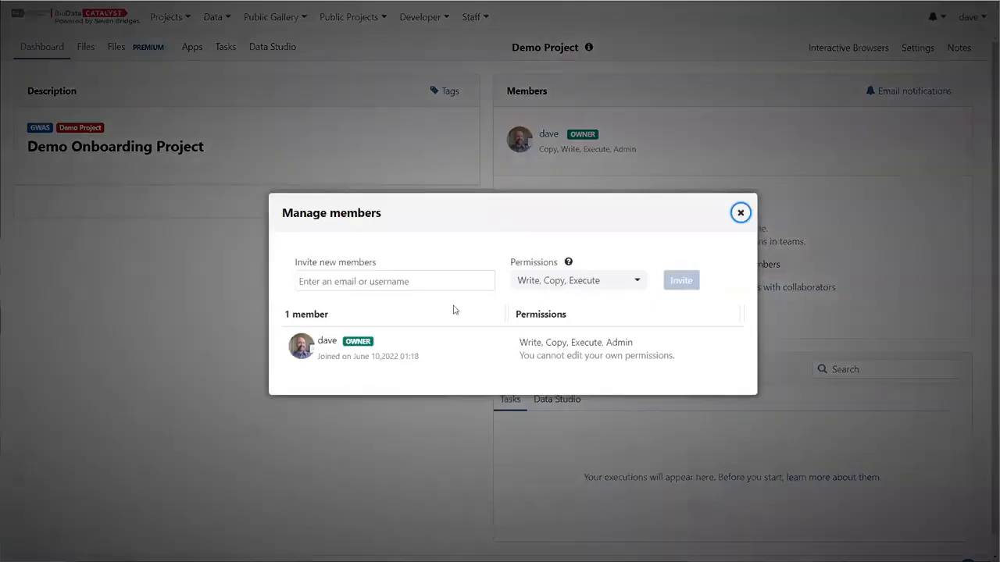
pyautogui.click(435, 282)
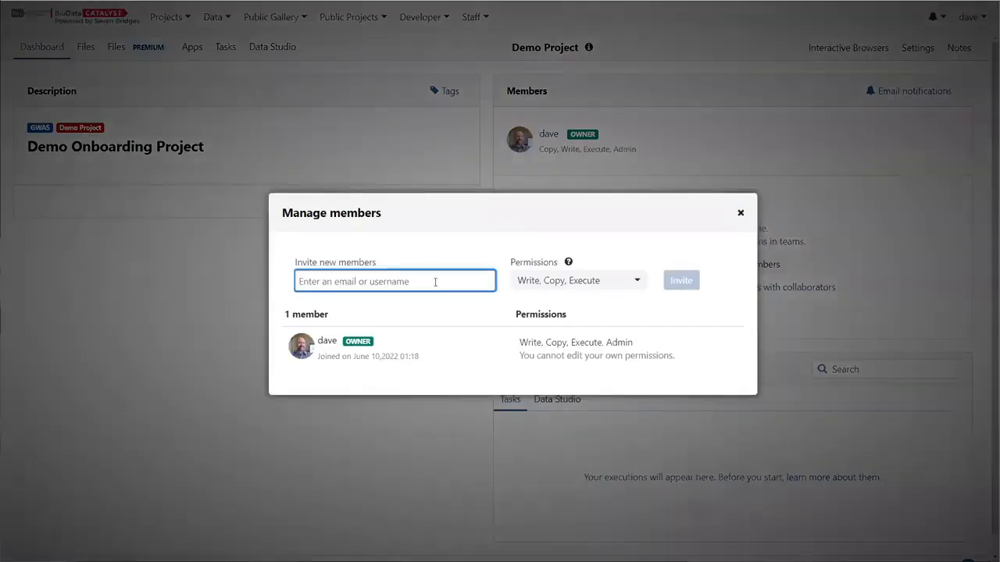
pyautogui.write('Tony')
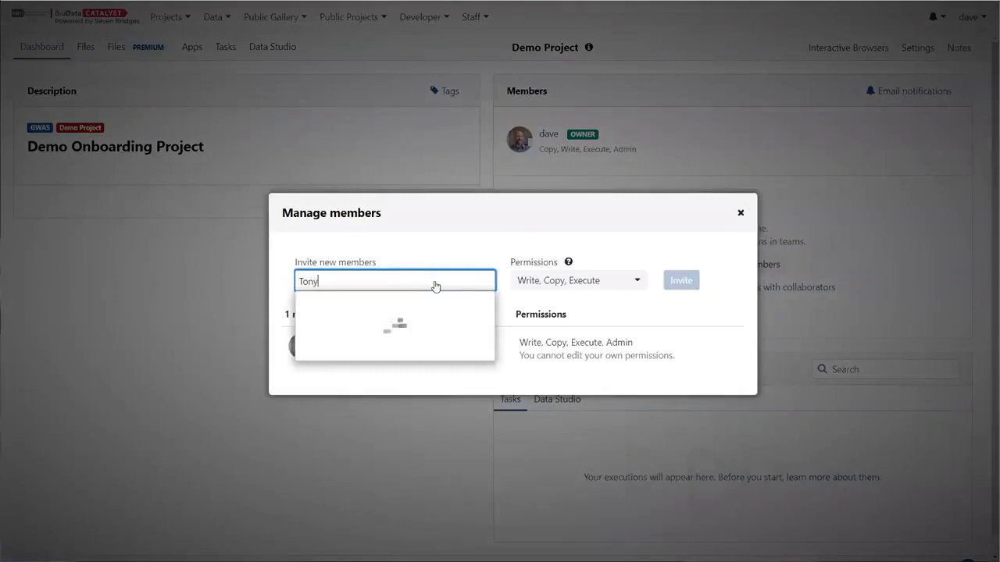
pyautogui.click(383, 362)
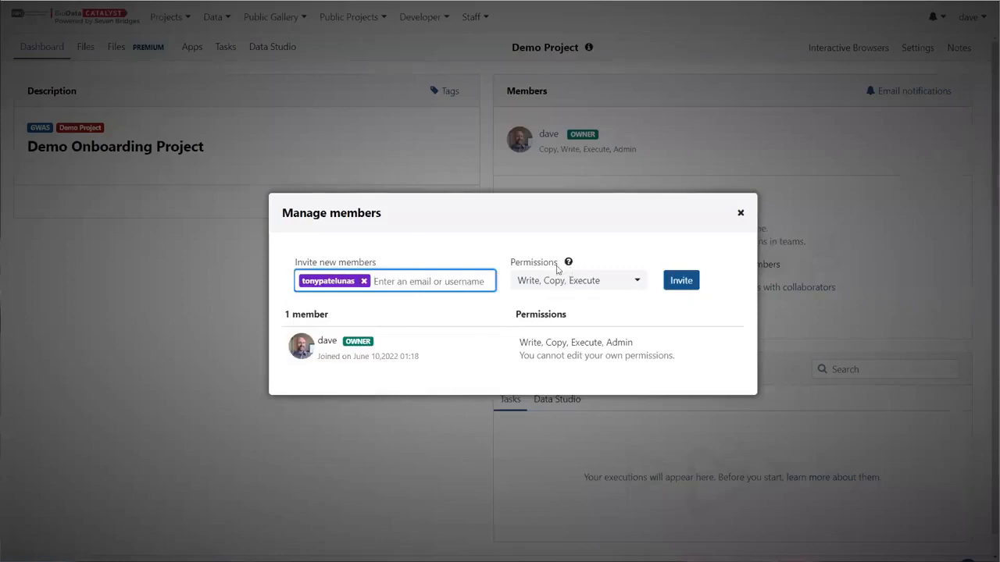
# Give the collaborator Write, Copy, Execute and Admin permissions, invite them, and close the members dialog.
pyautogui.click(581, 283)
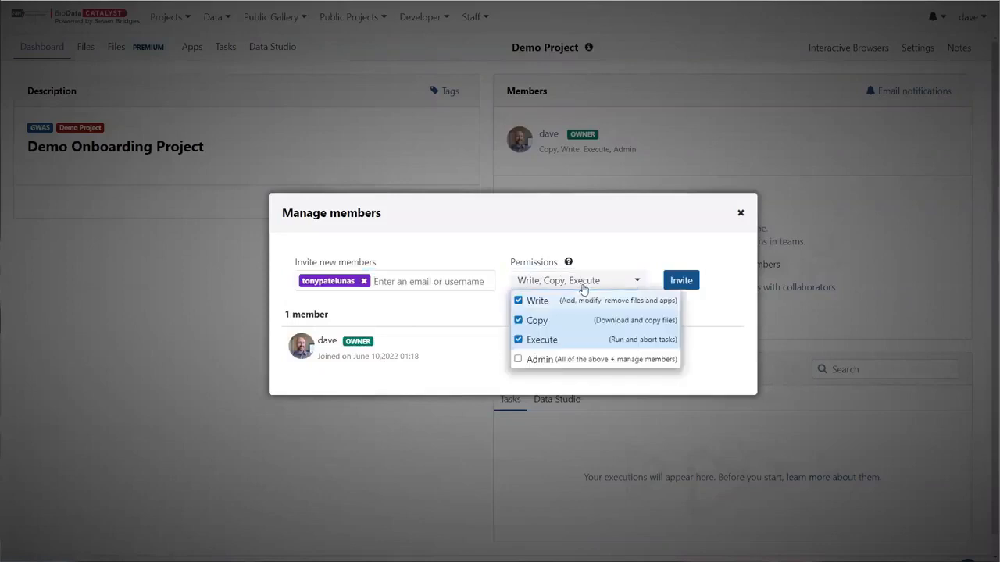
pyautogui.click(569, 249)
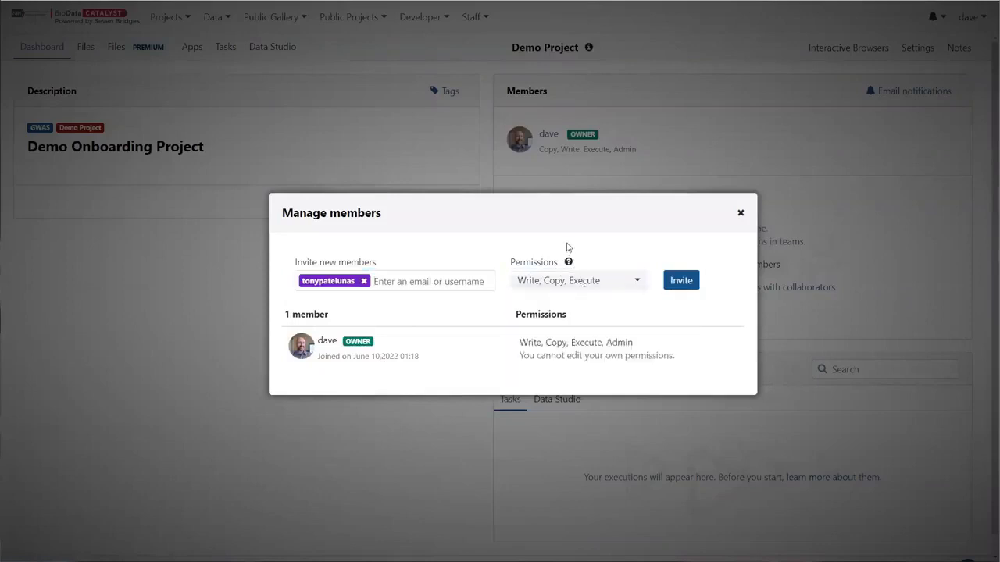
pyautogui.click(568, 262)
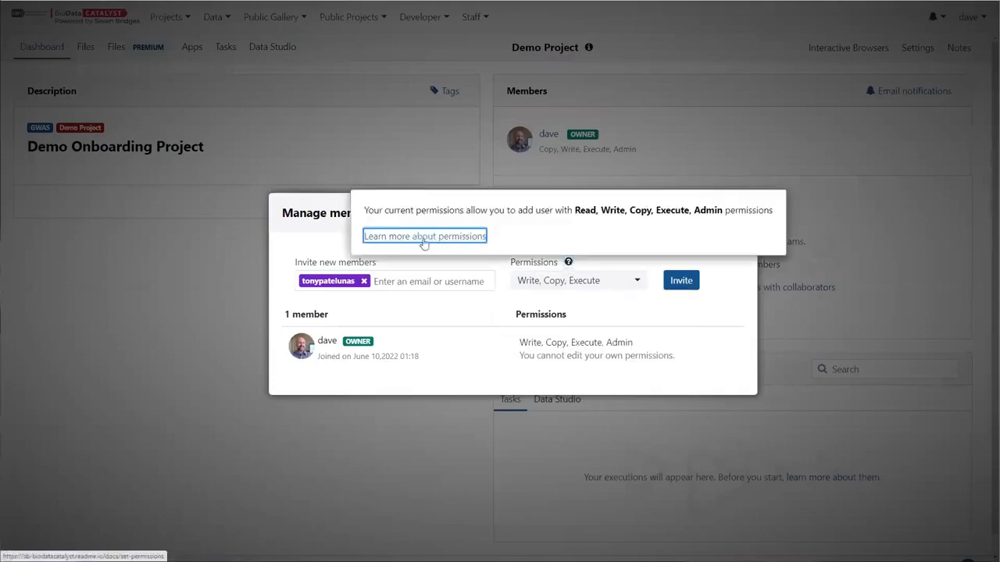
pyautogui.click(298, 1)
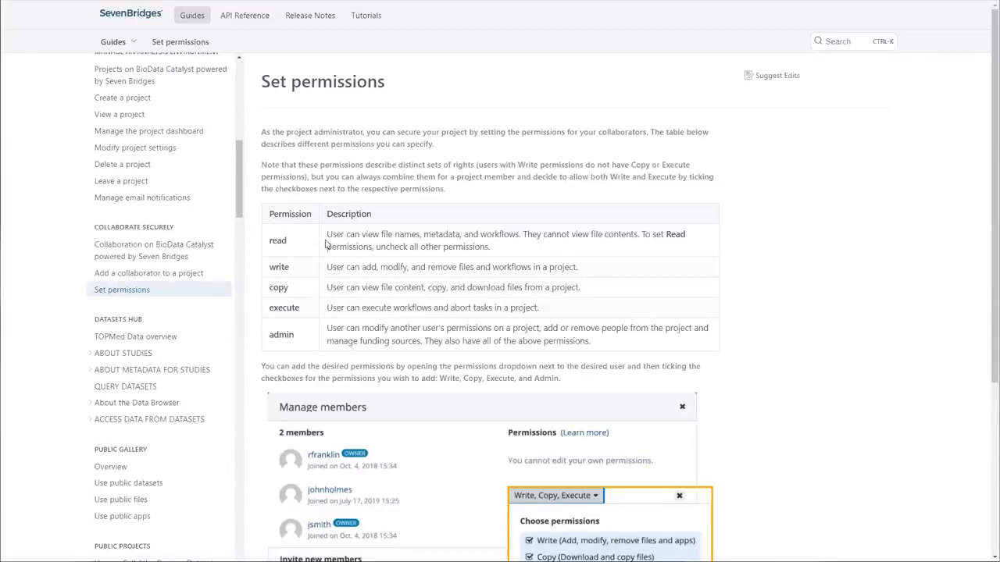
pyautogui.doubleClick(273, 241)
pyautogui.doubleClick(288, 331)
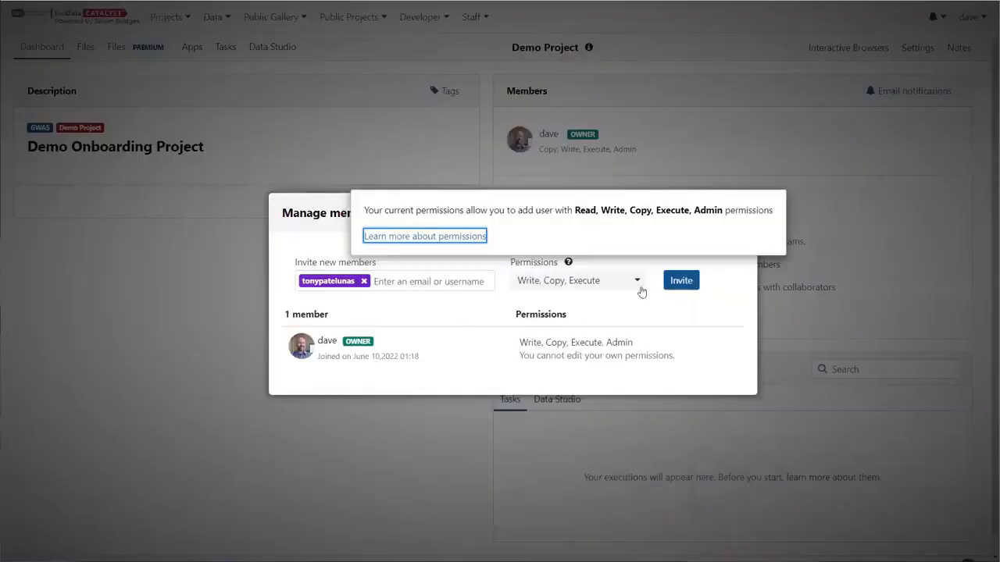
pyautogui.click(593, 283)
pyautogui.click(525, 360)
pyautogui.click(681, 280)
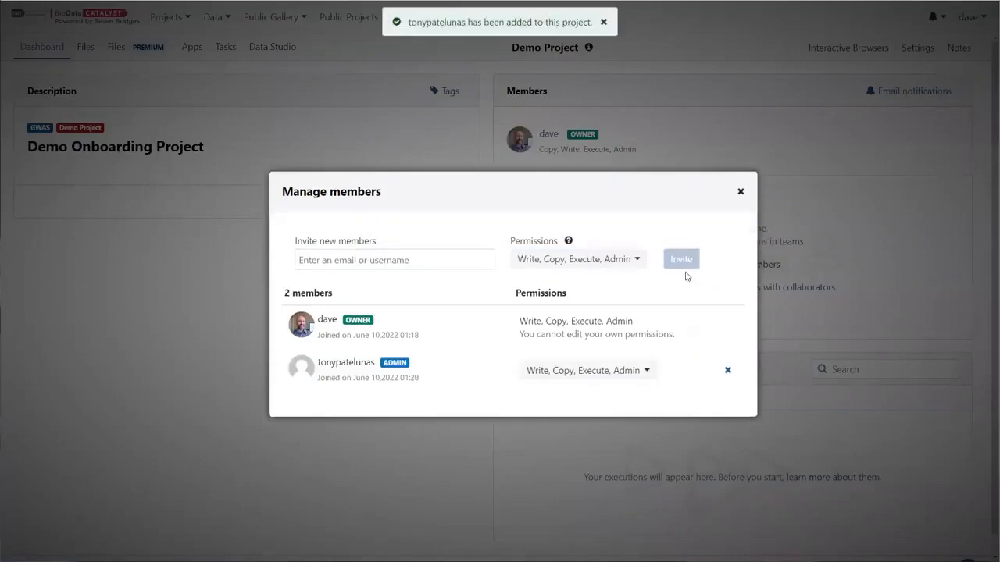
pyautogui.click(741, 192)
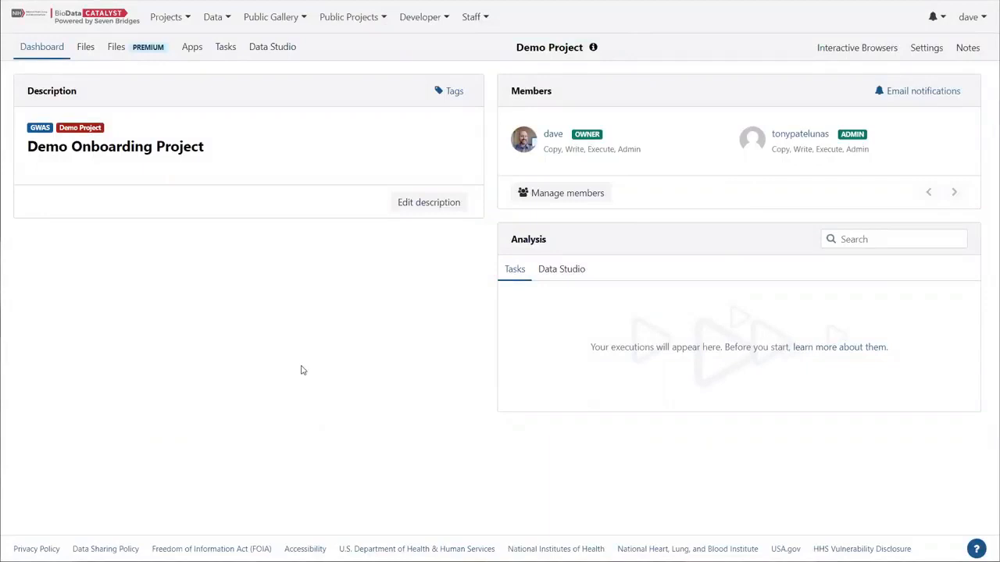
# In the project settings, switch network access to Allow network access.
pyautogui.click(932, 56)
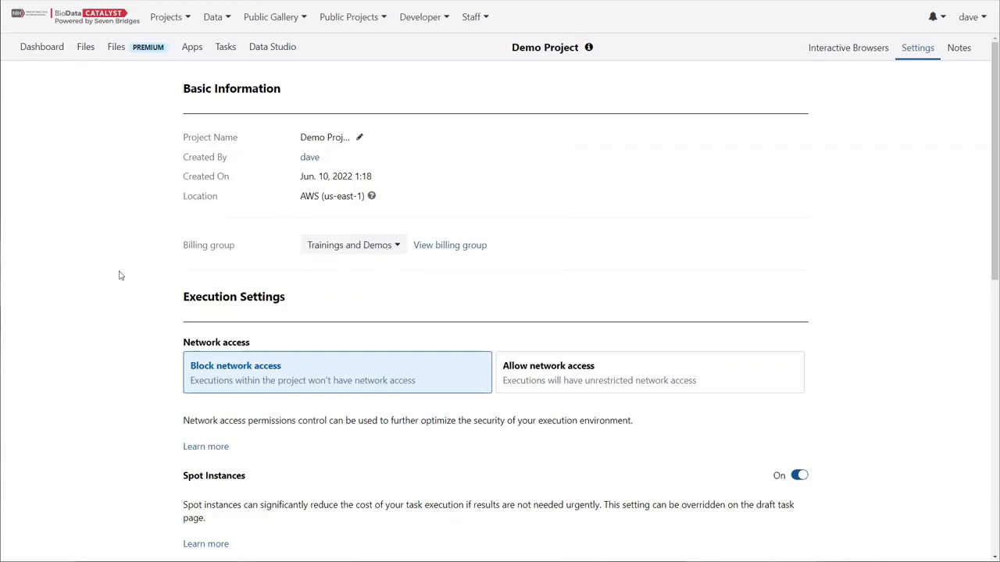
pyautogui.scroll(-3, 143, 274)
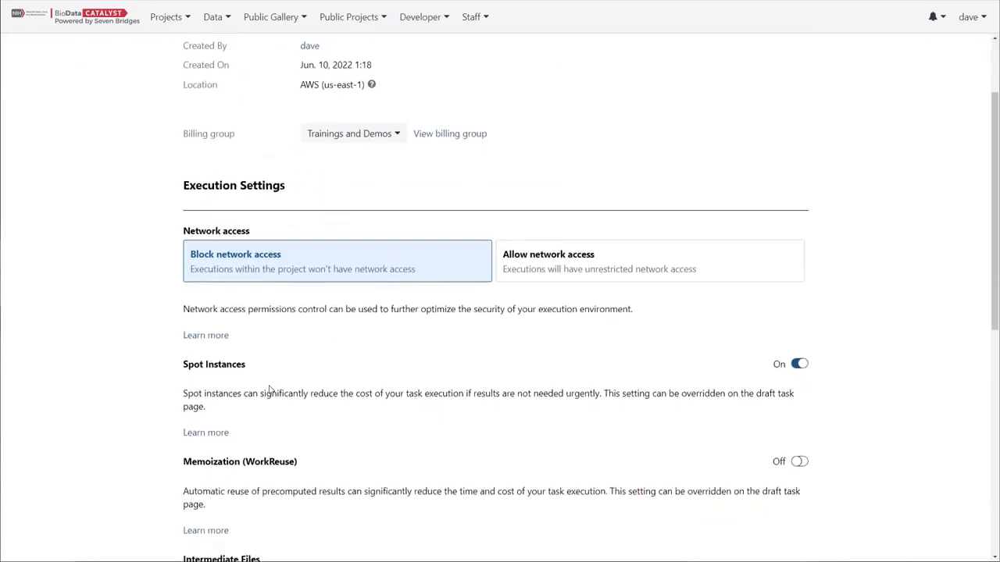
pyautogui.scroll(-2, 269, 389)
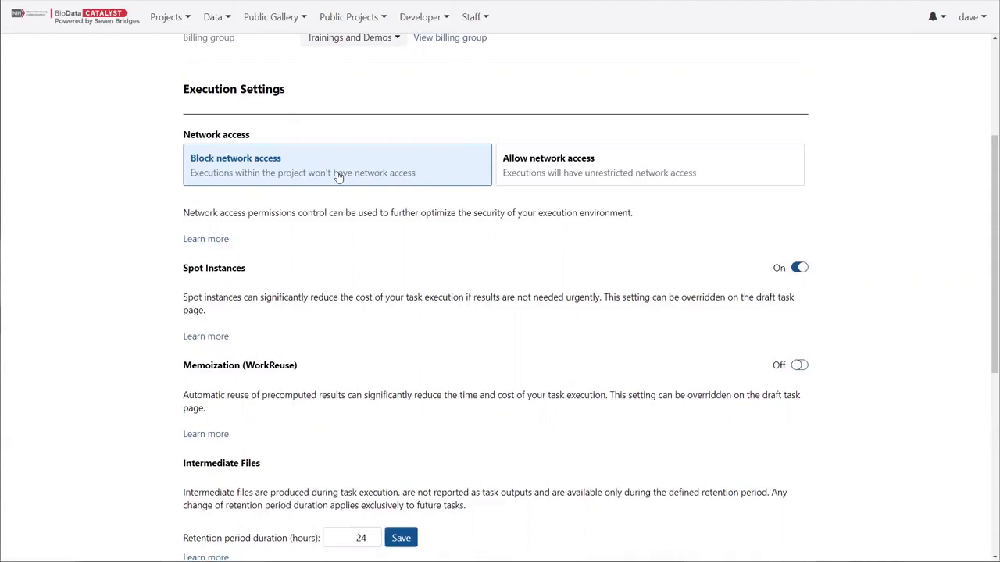
pyautogui.click(529, 165)
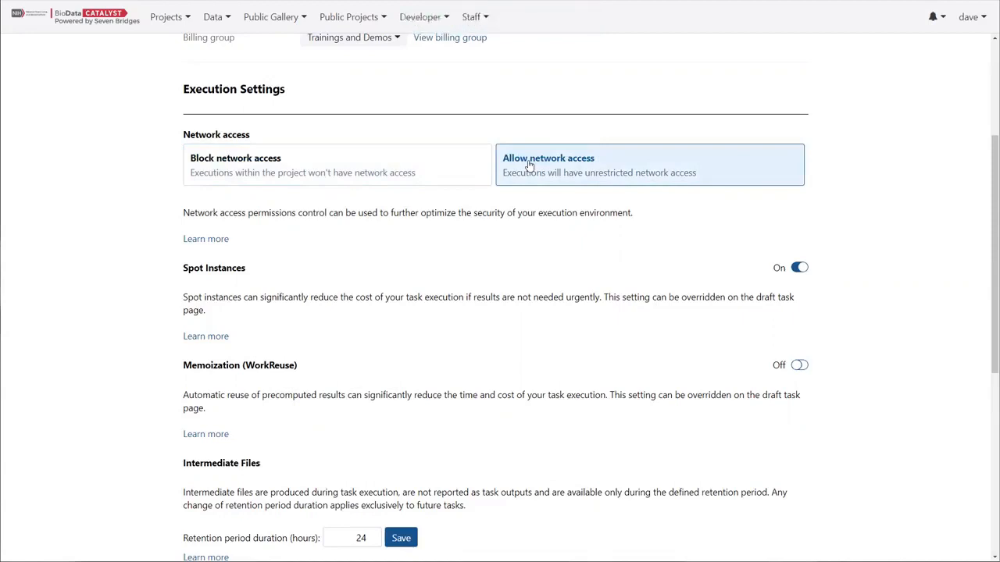
pyautogui.scroll(-1, 417, 312)
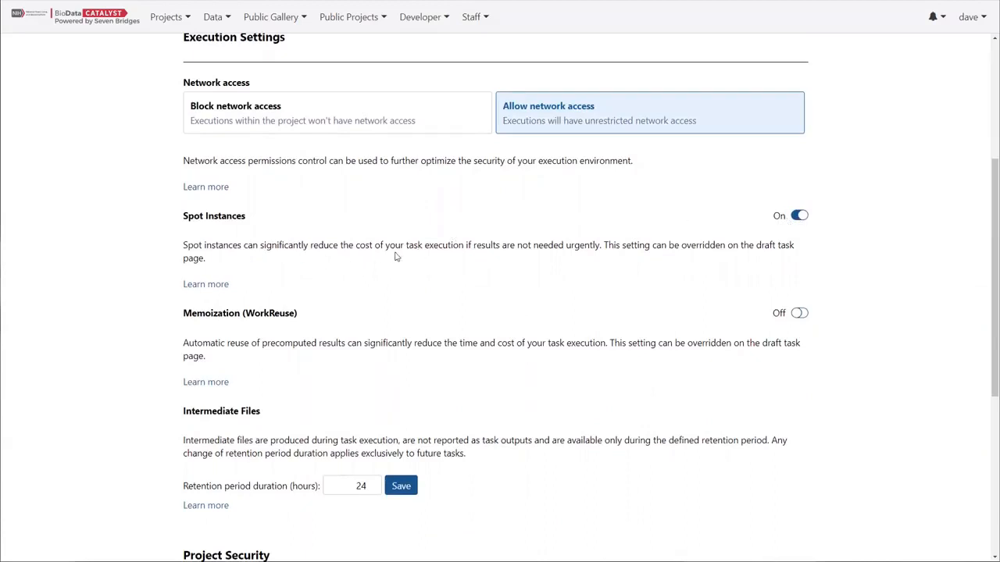
# Enable Memoization (WorkReuse) in the project's execution settings, keeping Spot Instances on.
pyautogui.click(799, 216)
pyautogui.click(799, 216)
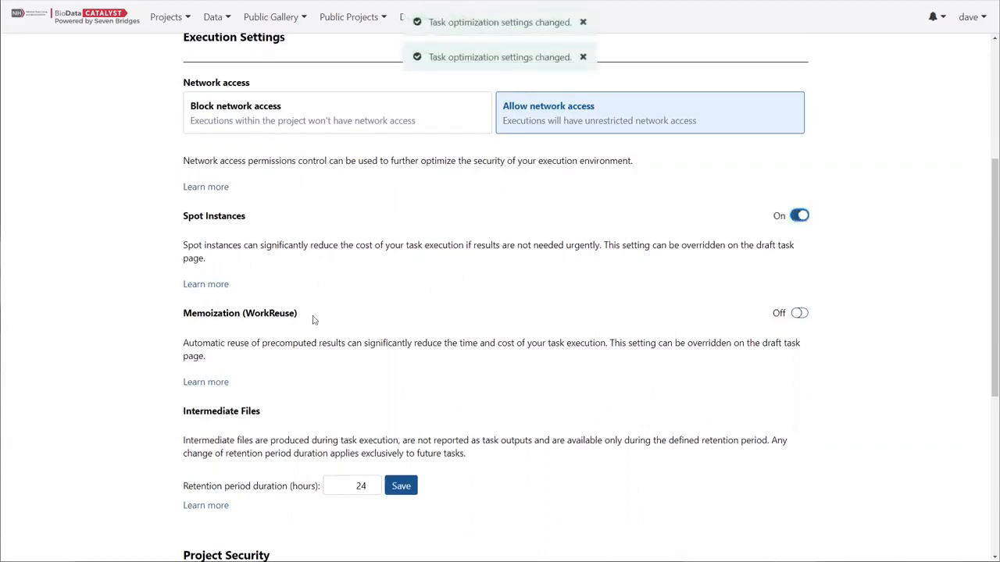
pyautogui.click(799, 314)
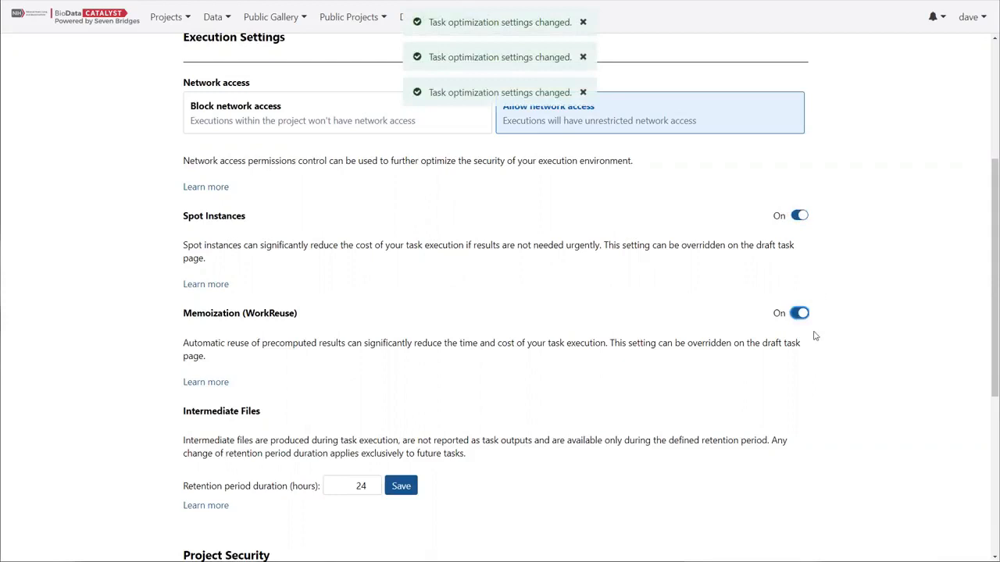
# Review the remaining project settings and return to the project dashboard.
pyautogui.scroll(-1, 490, 288)
pyautogui.scroll(-1, 491, 288)
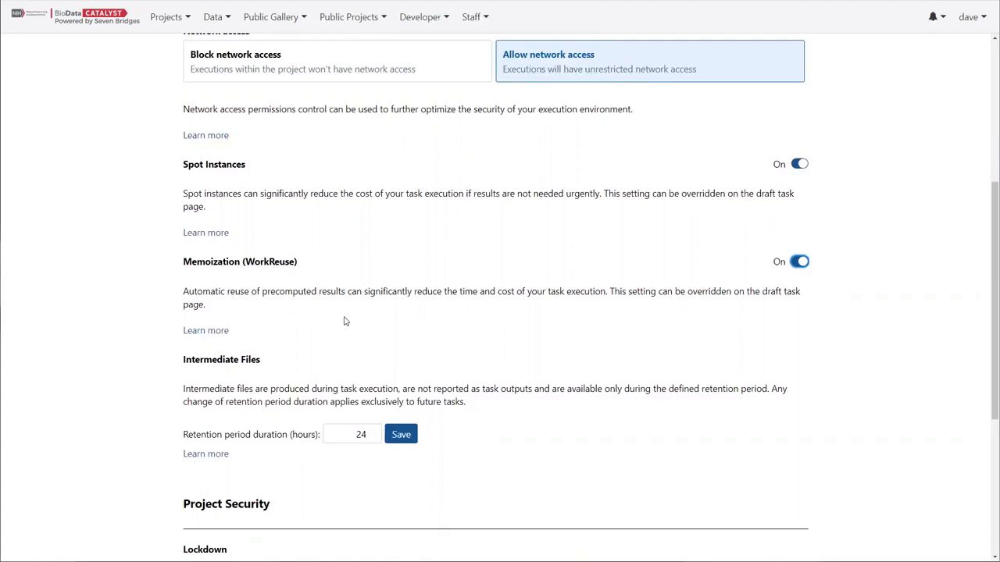
pyautogui.scroll(-1, 345, 319)
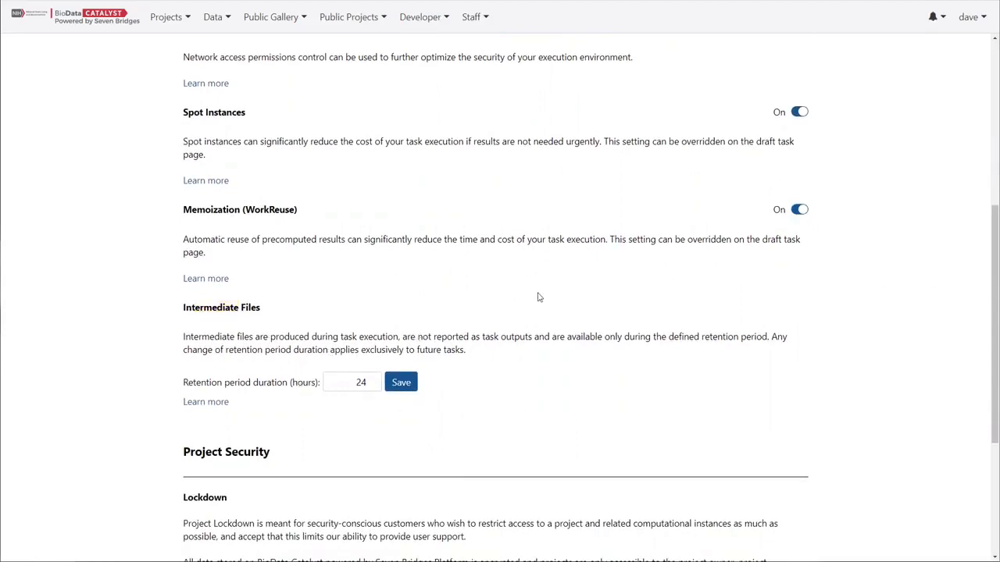
pyautogui.scroll(-1, 538, 296)
pyautogui.scroll(2, 539, 297)
pyautogui.scroll(4, 538, 297)
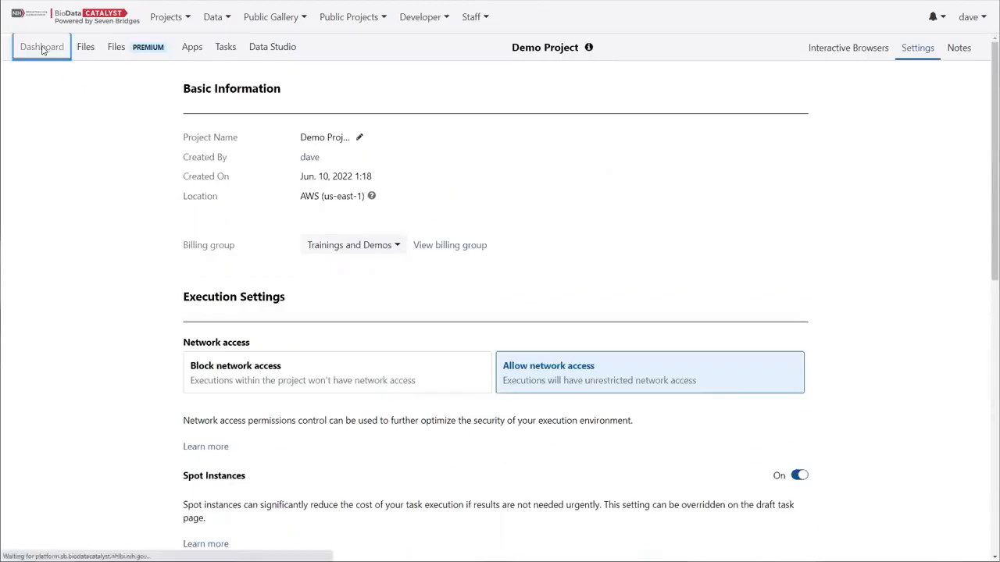
pyautogui.click(43, 49)
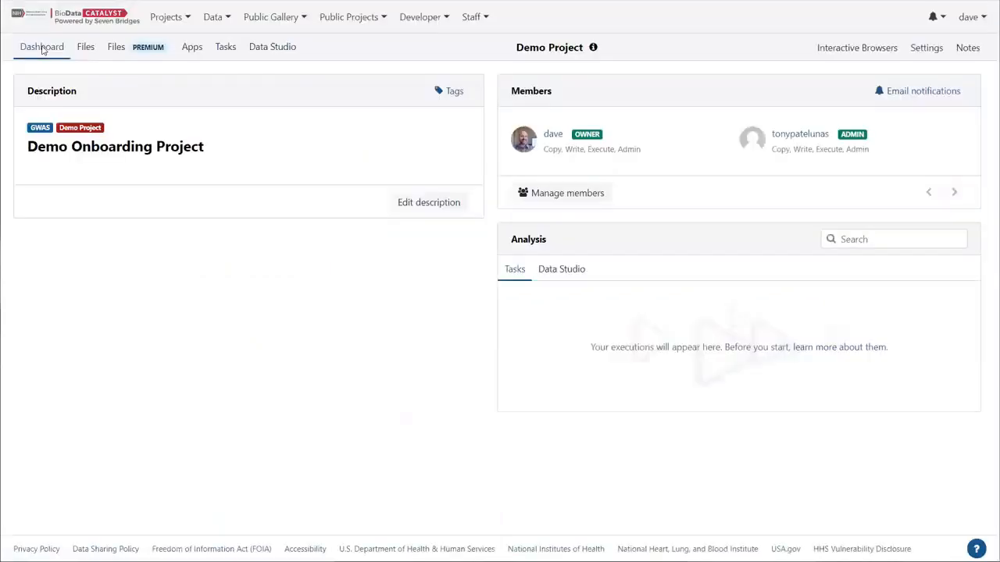
# Open the full project list, filter it by the GWAS tag, and inspect the Demo Project's actions menu.
pyautogui.click(161, 31)
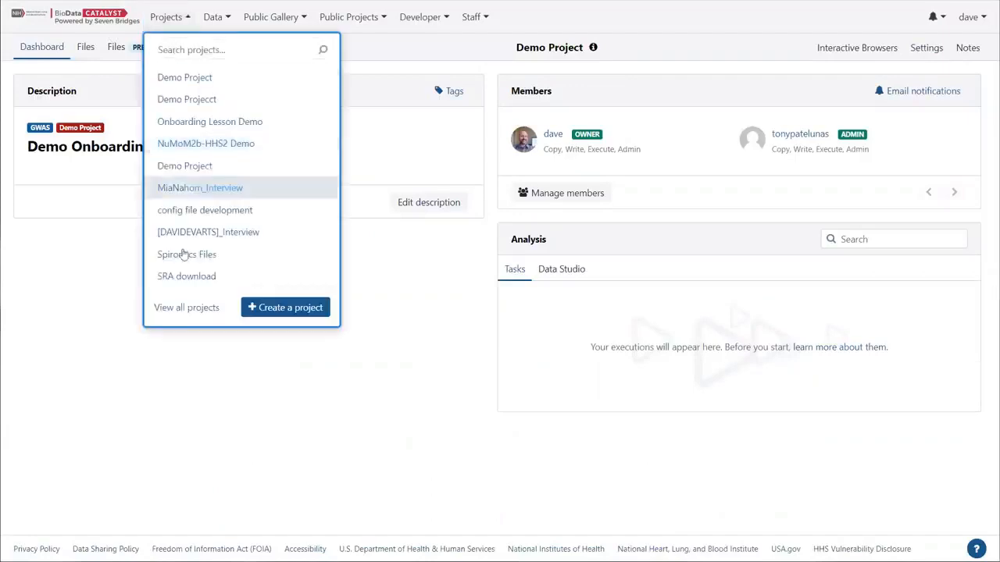
pyautogui.click(186, 310)
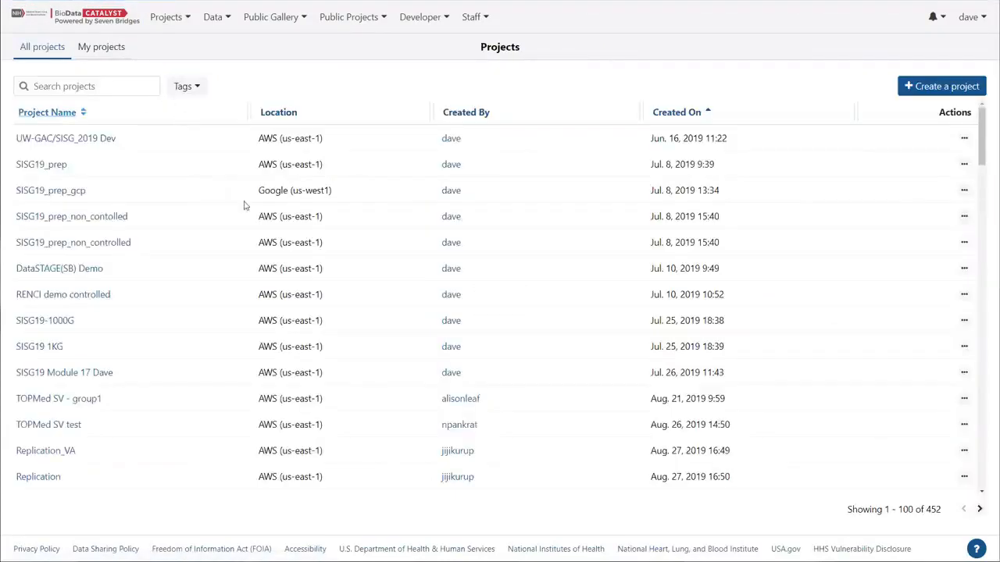
pyautogui.click(183, 87)
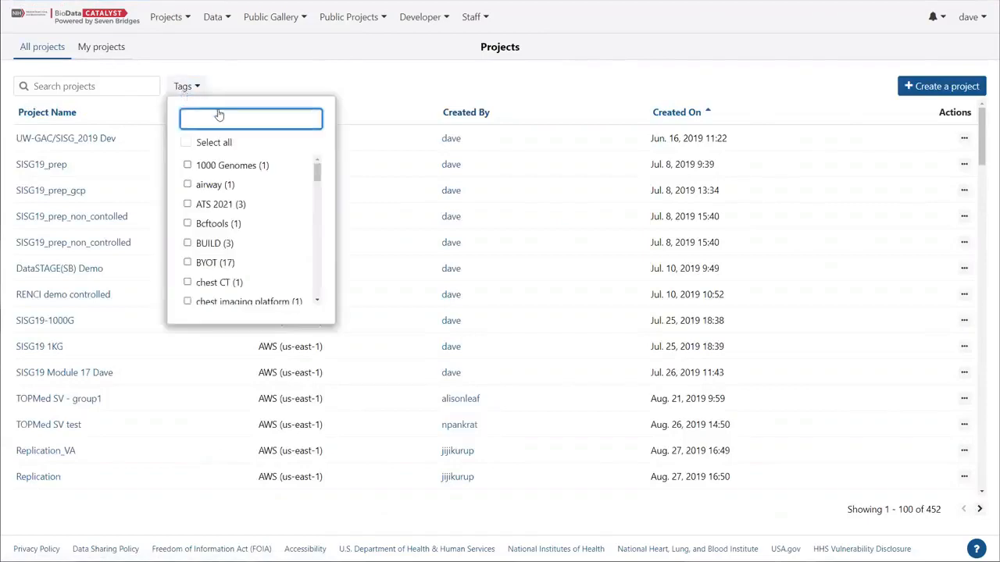
pyautogui.write('GWAS')
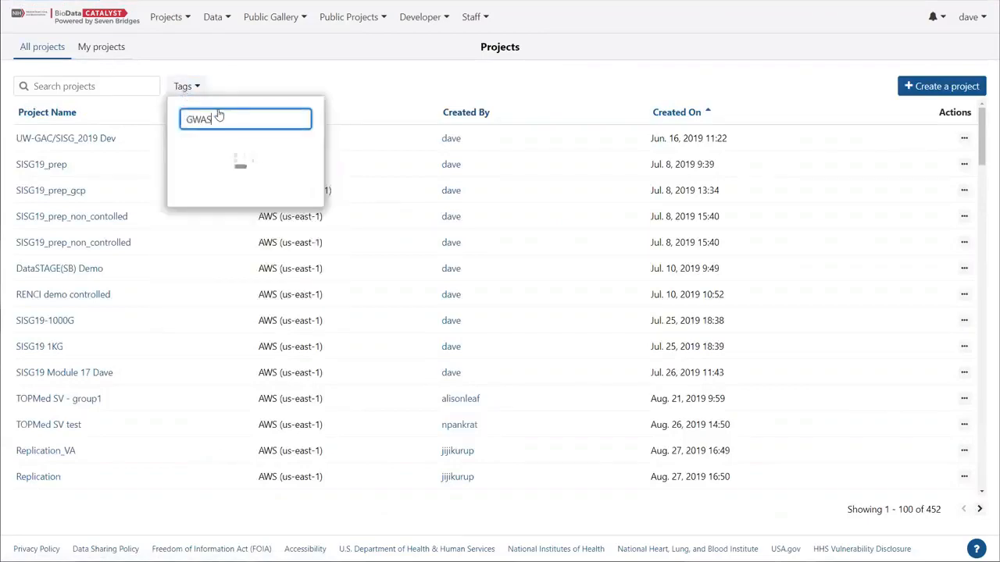
pyautogui.click(187, 165)
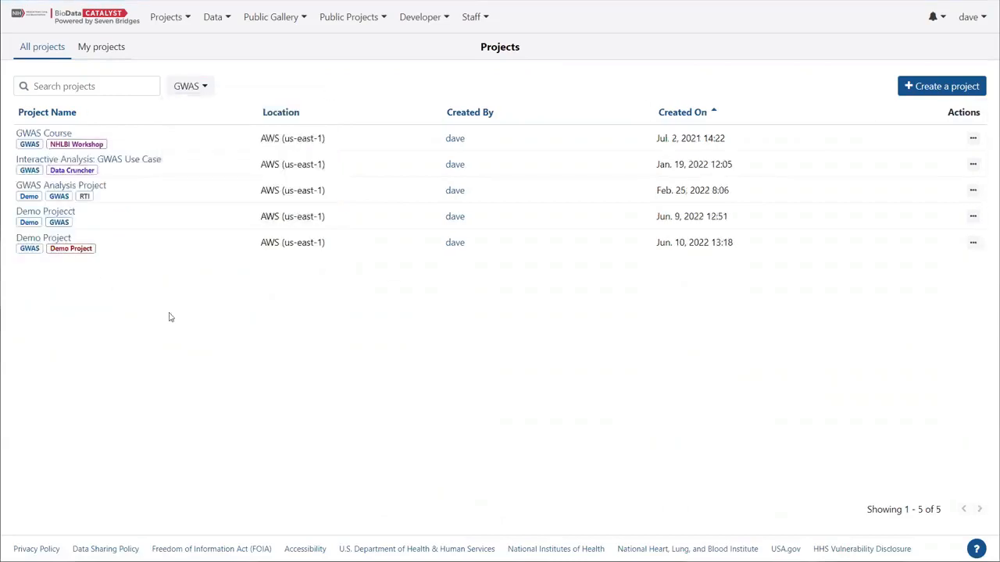
pyautogui.click(973, 243)
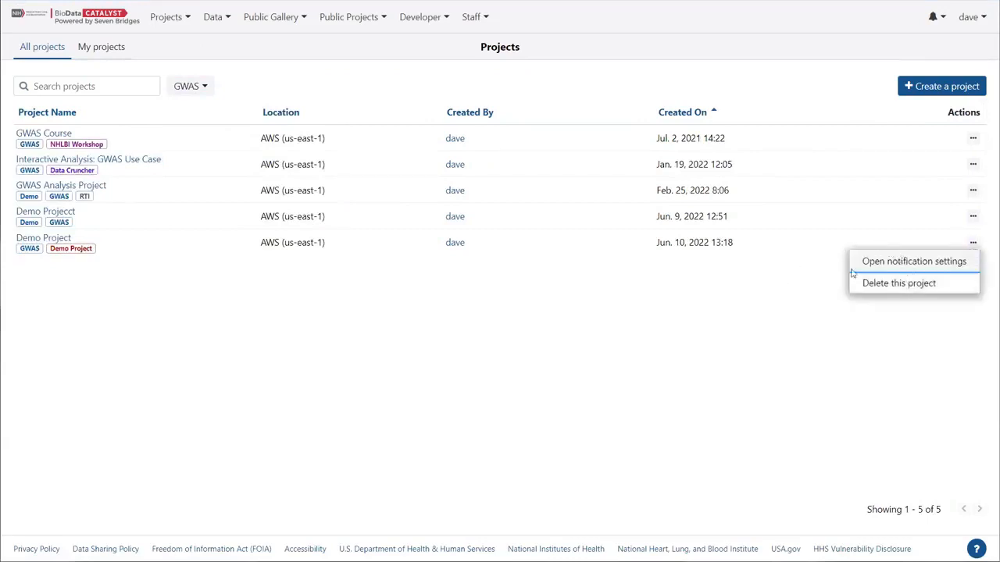
pyautogui.click(141, 430)
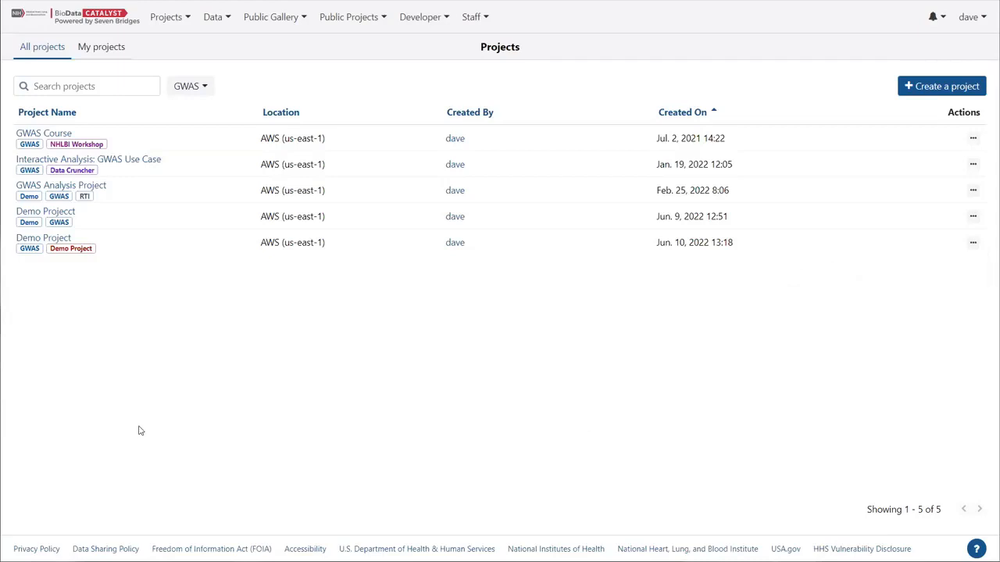